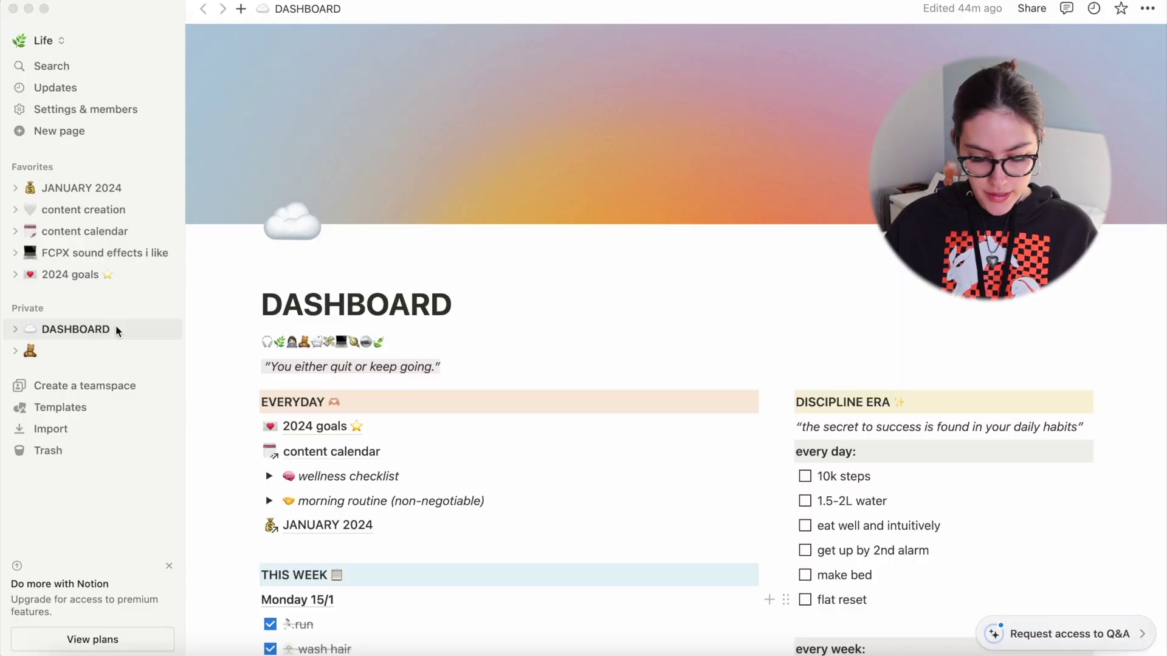
Step: Open the 2024 goals page and its Wellness - Running goal page
scroll(756, 275, "down", 1)
scroll(756, 276, "down", 4)
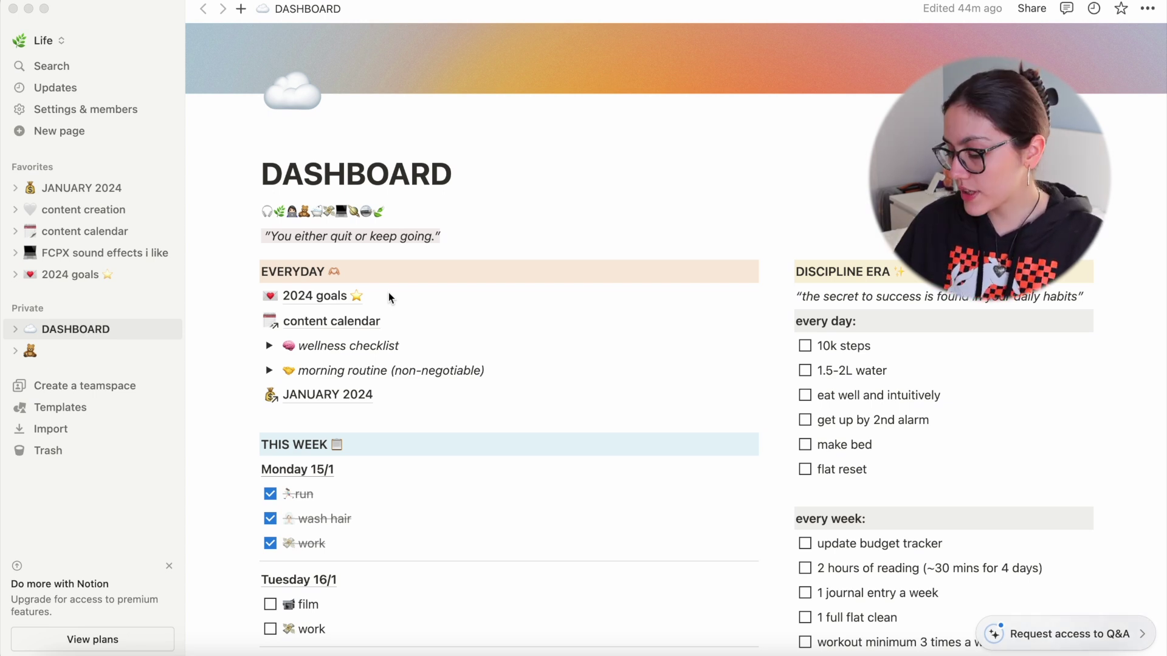
left_click(332, 300)
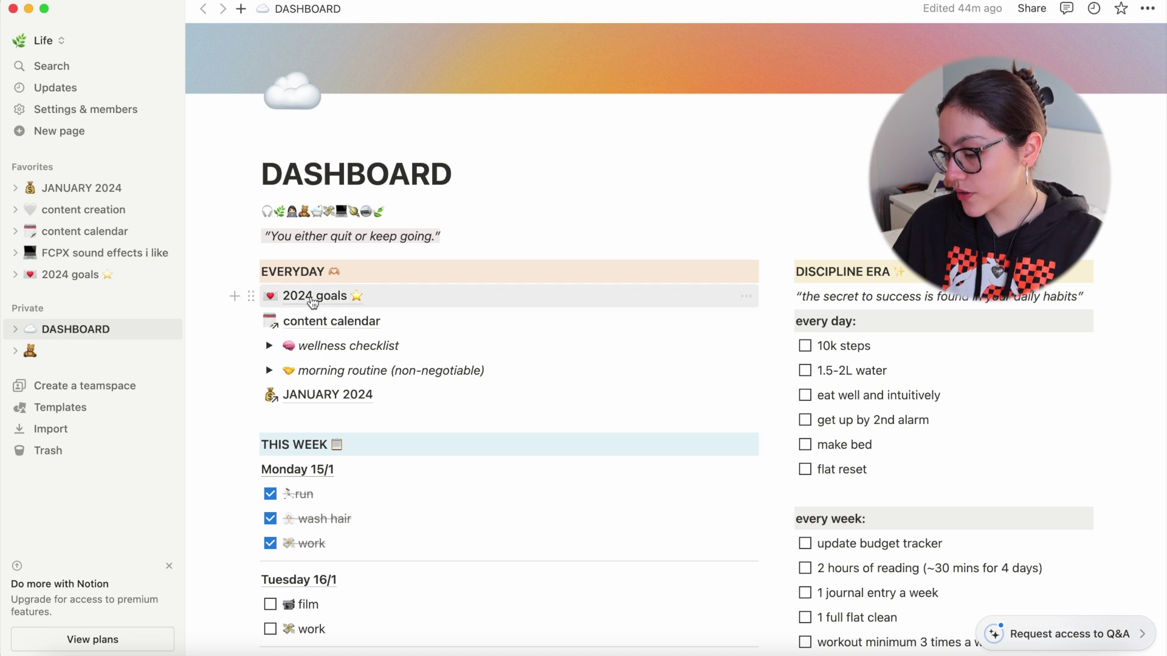
left_click(330, 298)
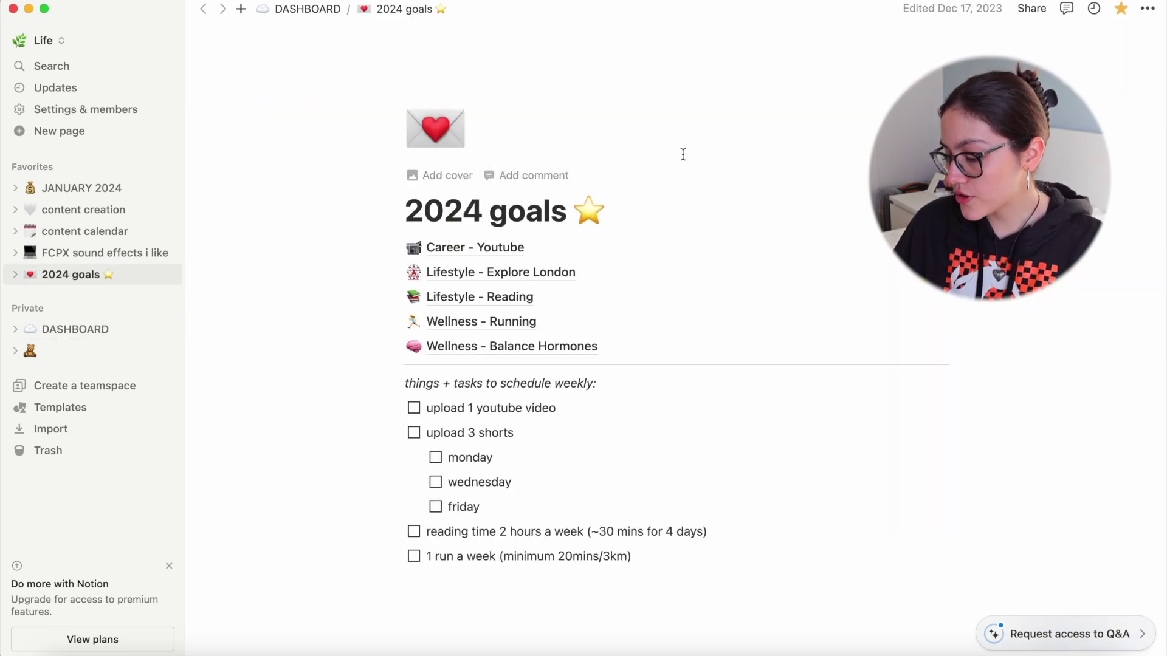
mouse_move(476, 258)
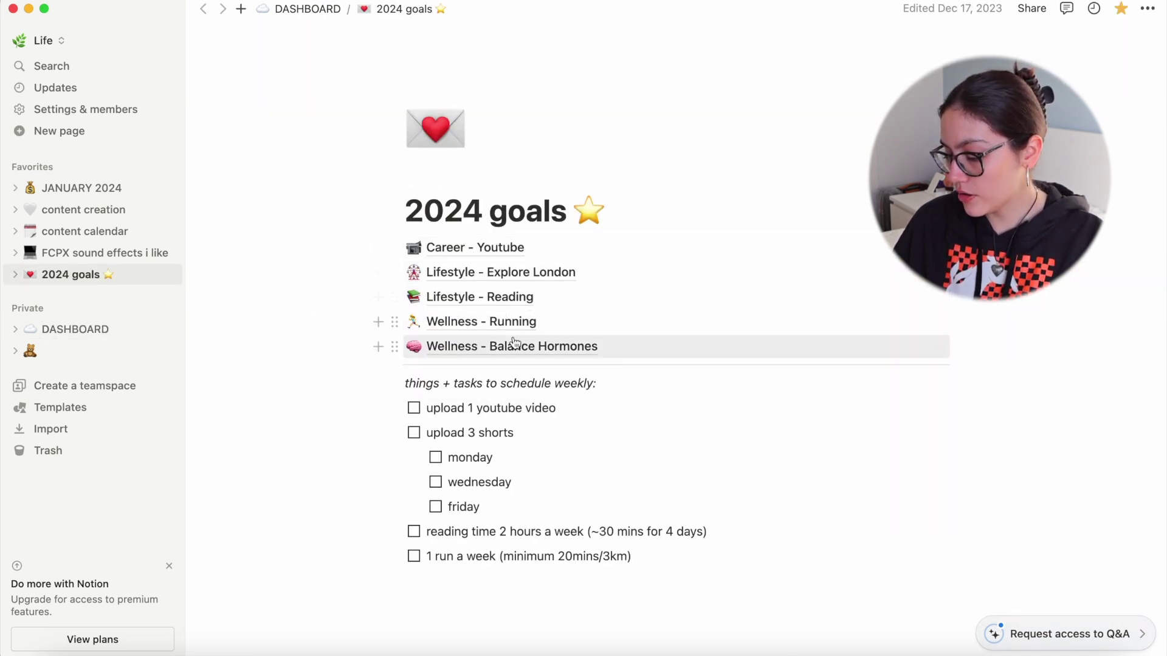
mouse_move(508, 284)
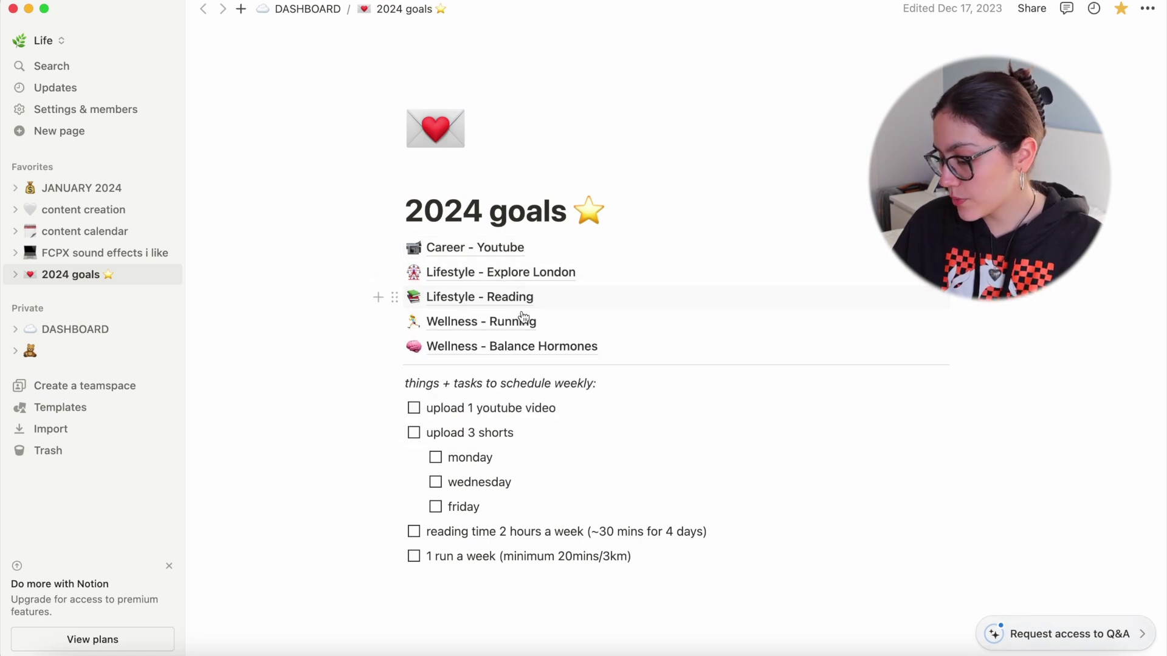
left_click(528, 322)
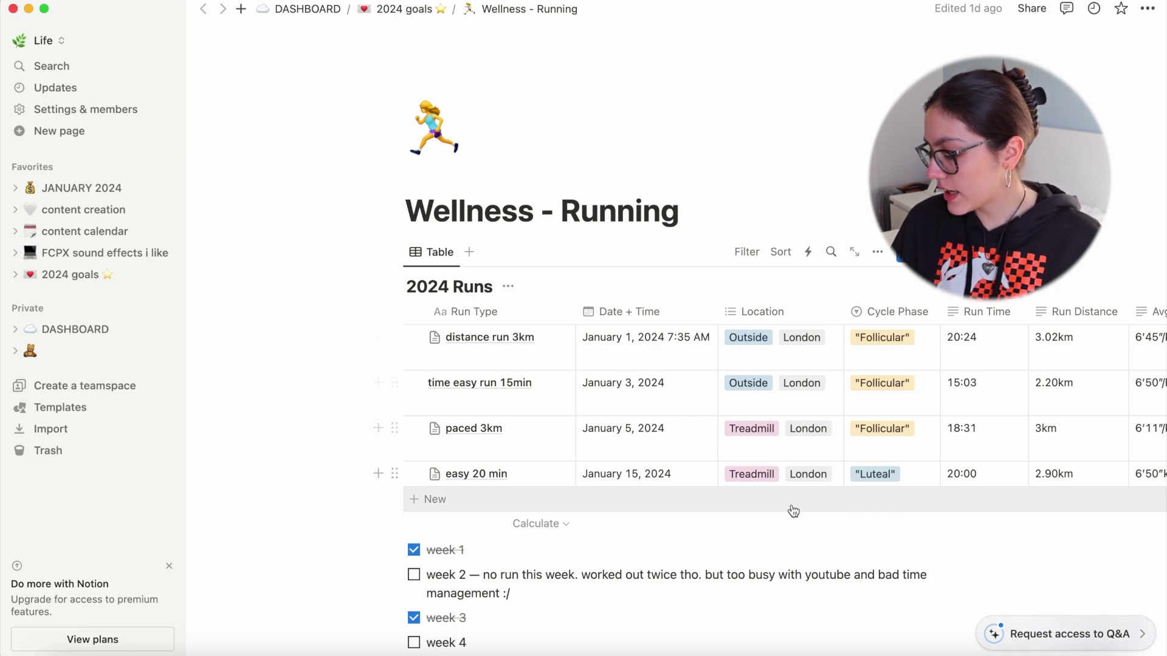
scroll(858, 392, "right", 6)
scroll(858, 392, "left", 6)
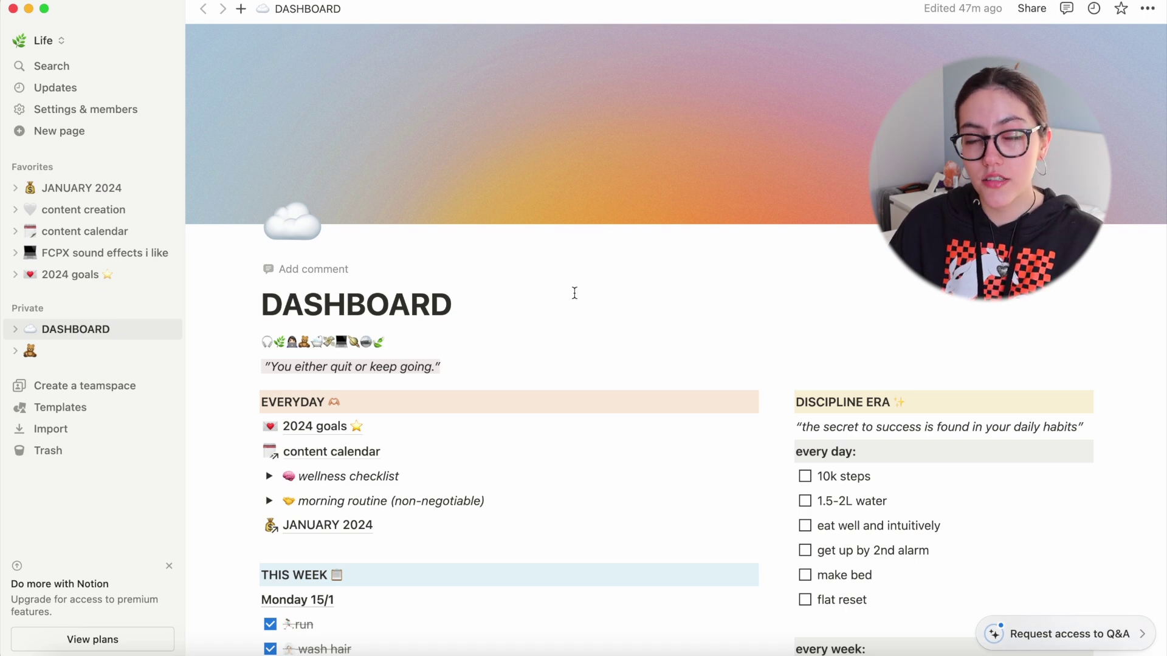
Step: Expand and re-collapse the wellness checklist, then expand the morning routine (non-negotiable) list
scroll(574, 293, "down", 5)
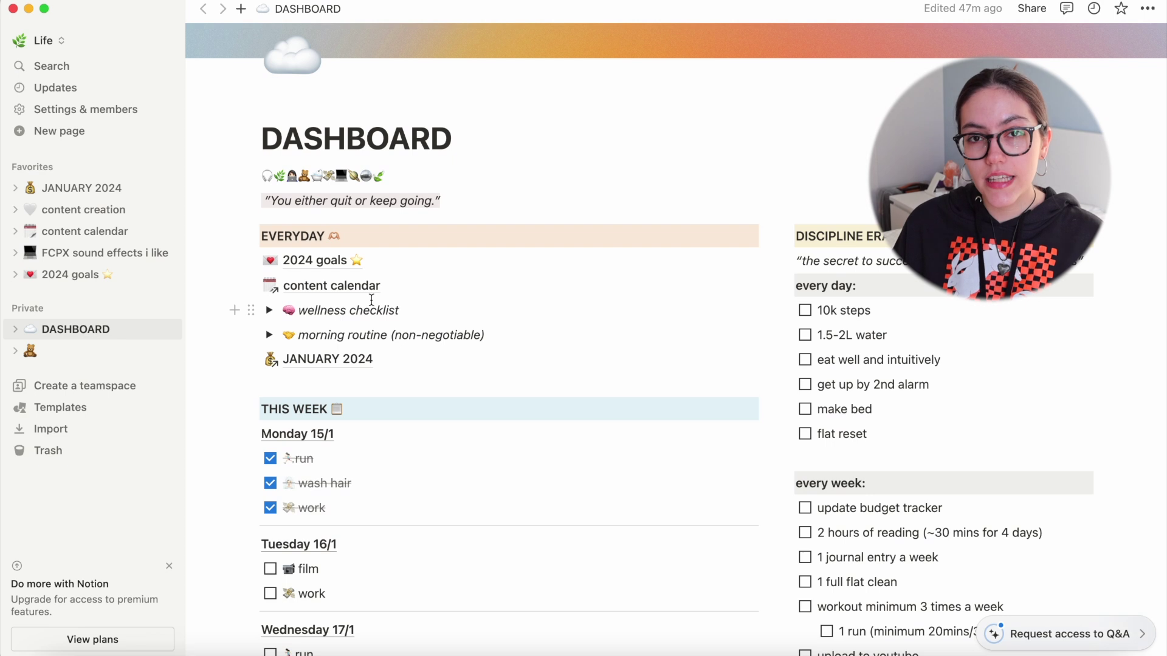
mouse_move(364, 296)
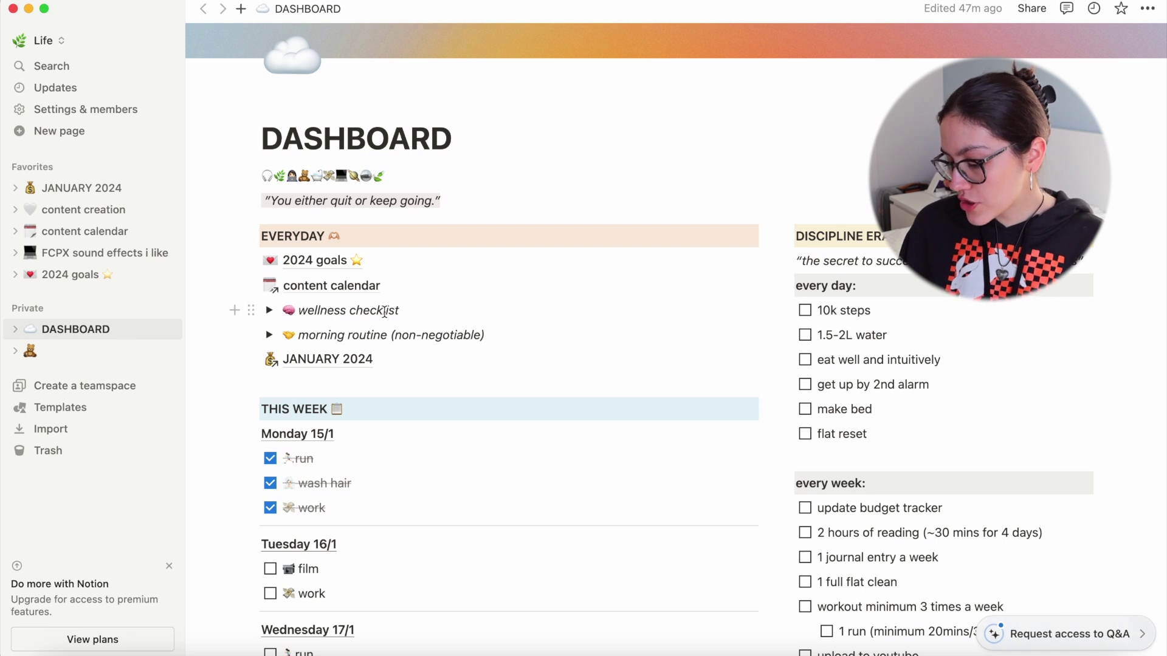
left_click(268, 310)
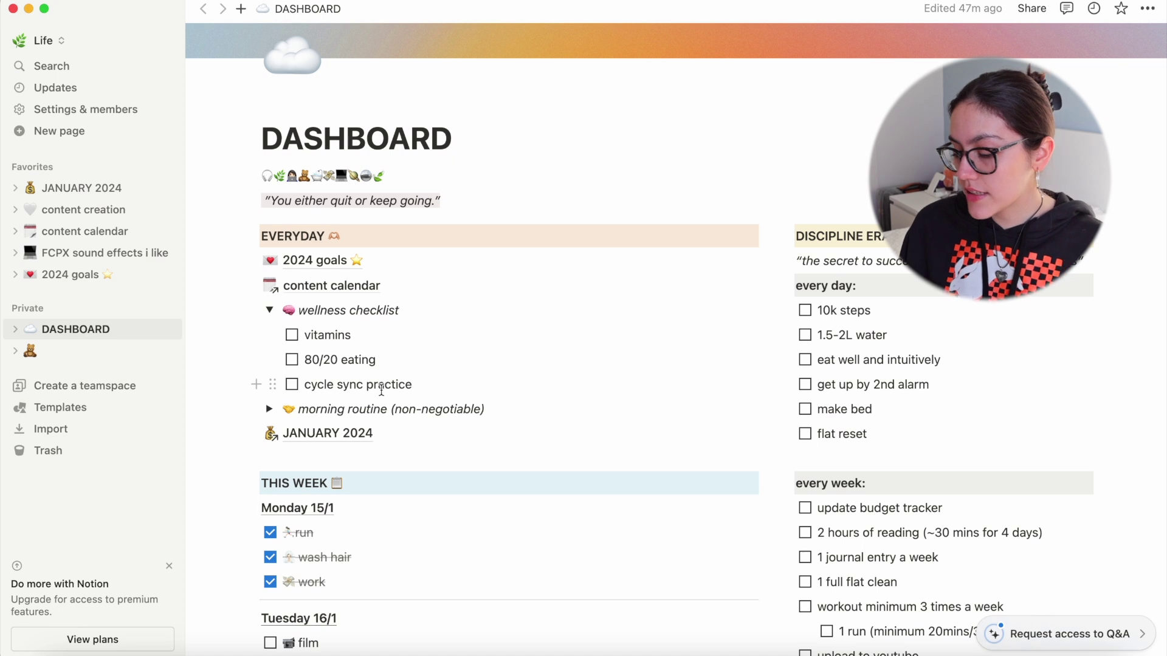
left_click(269, 311)
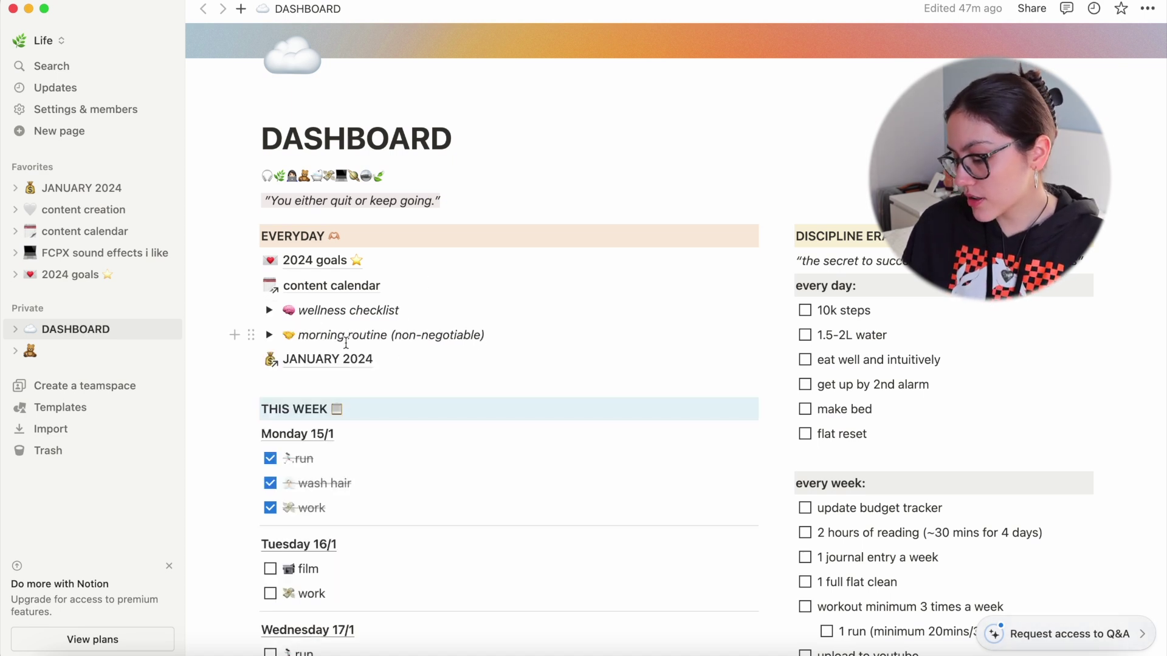
left_click(269, 334)
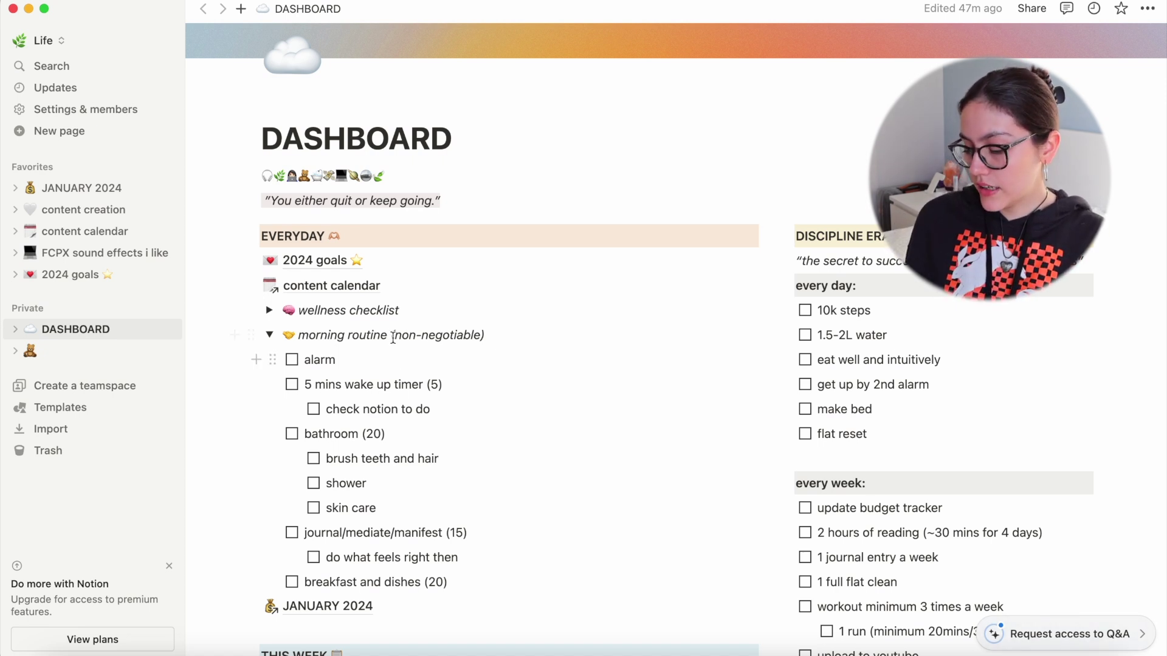
scroll(436, 324, "down", 1)
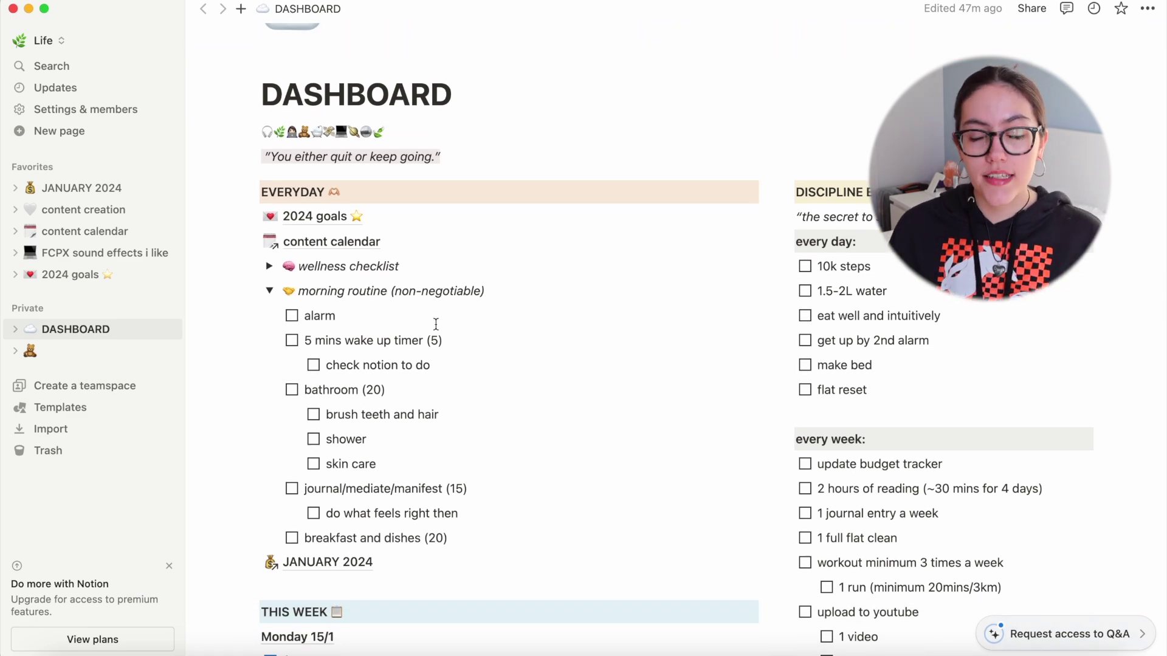
scroll(436, 324, "down", 3)
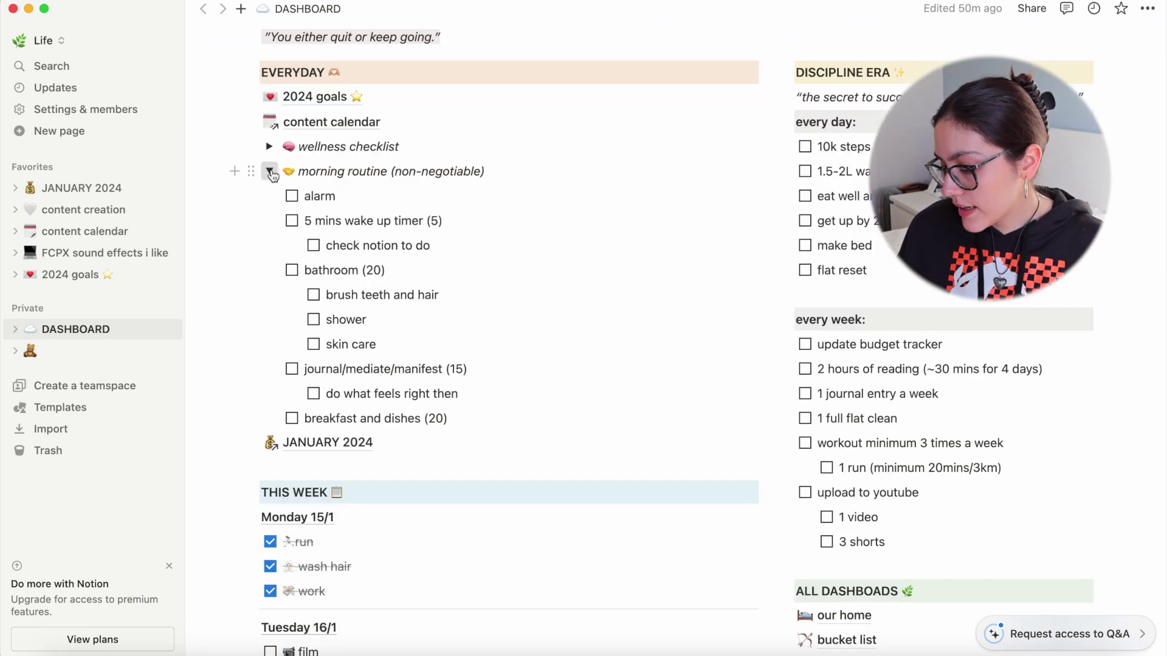
Step: Collapse the morning routine list, toggle it open and shut again, then scroll to THIS WEEK
left_click(268, 170)
mouse_move(367, 198)
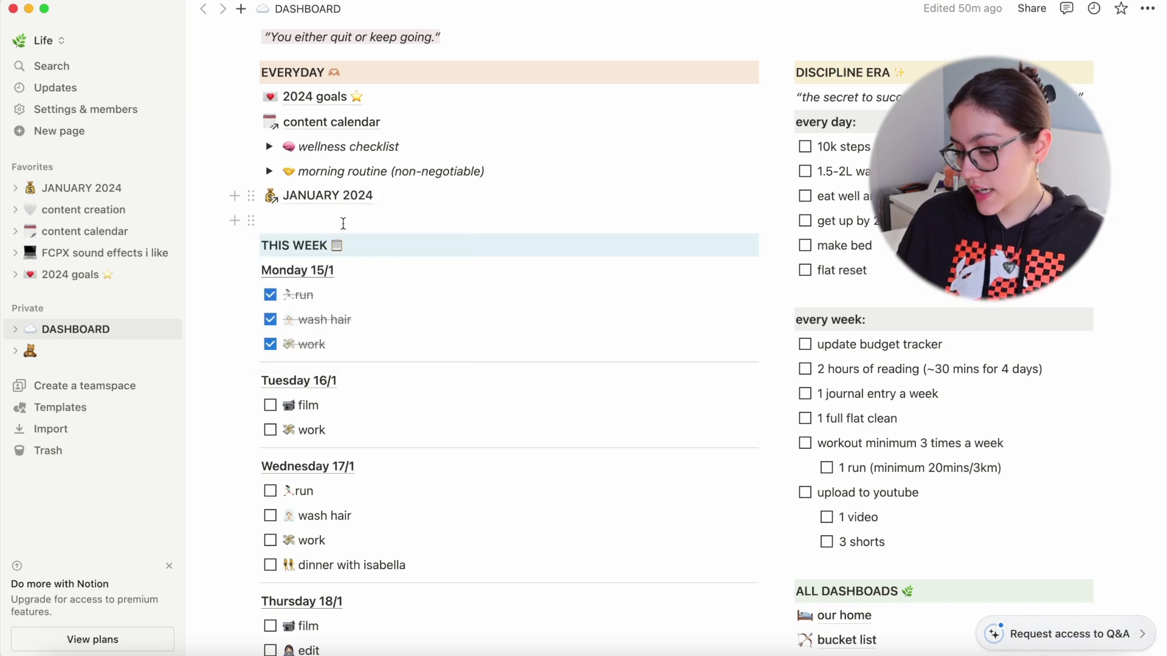
scroll(361, 243, "down", 1)
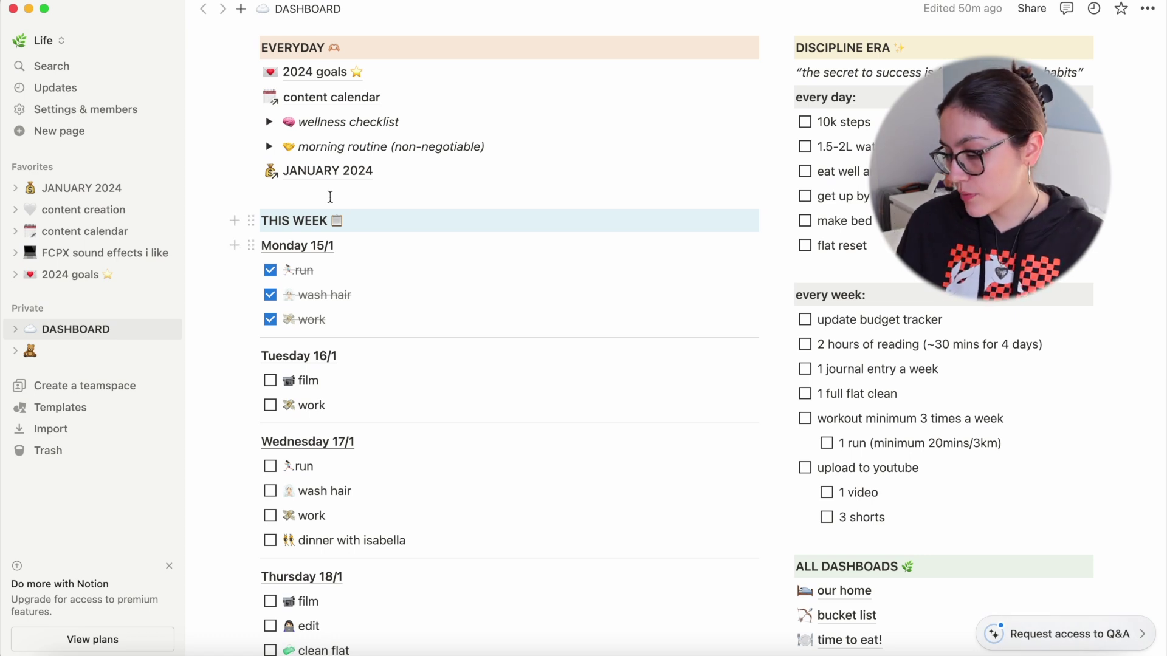
left_click(268, 147)
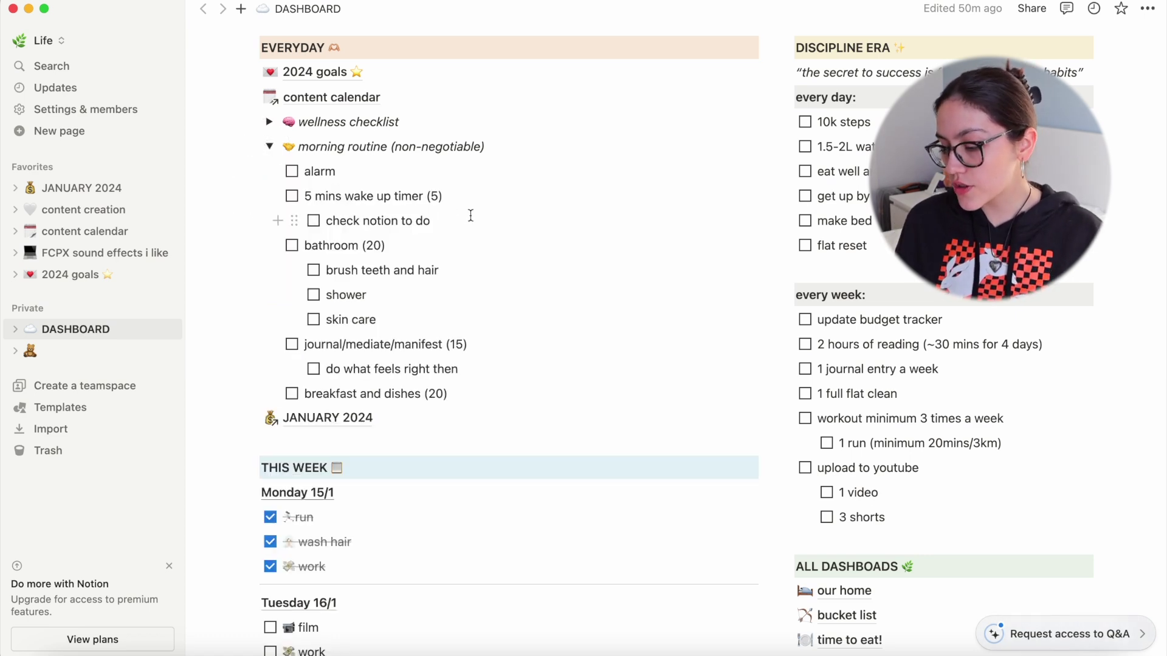
left_click(268, 146)
scroll(480, 322, "down", 5)
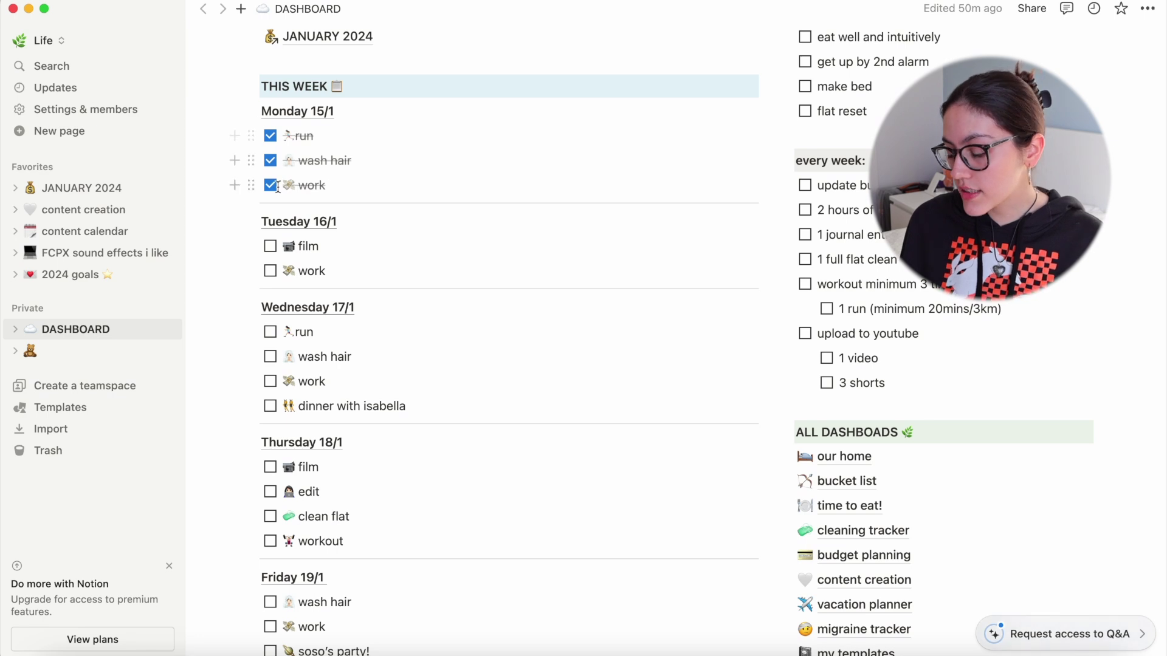
Step: Tick Tuesday 16/1's film task, then scroll down to the mood-board image gallery
scroll(366, 155, "down", 2)
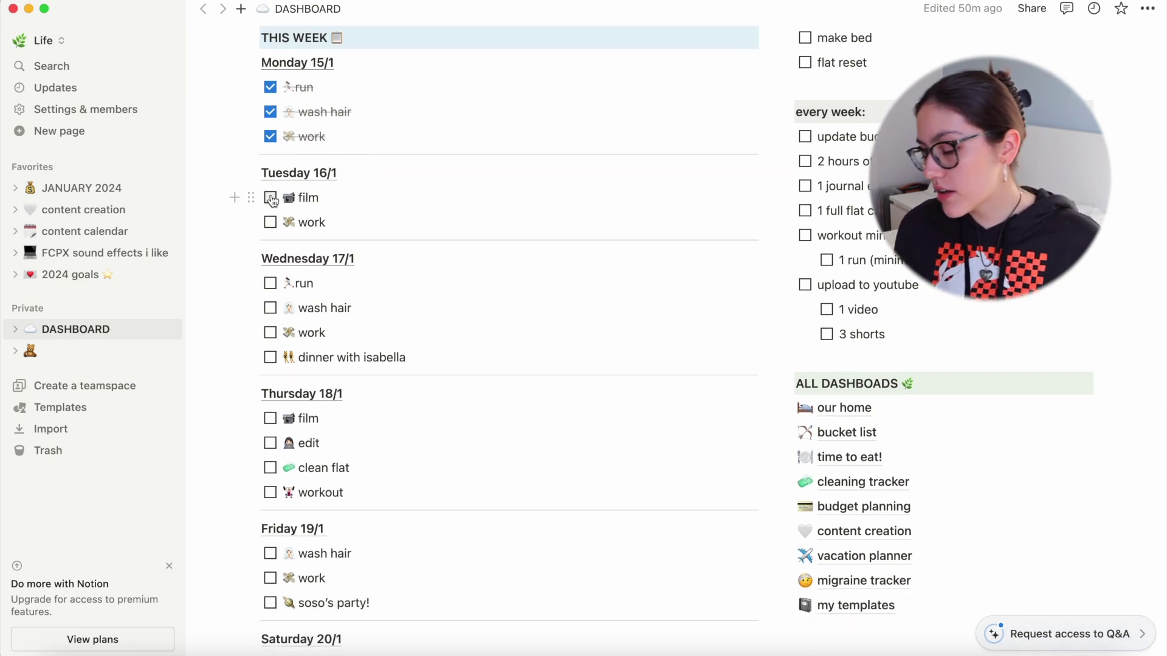
left_click(270, 202)
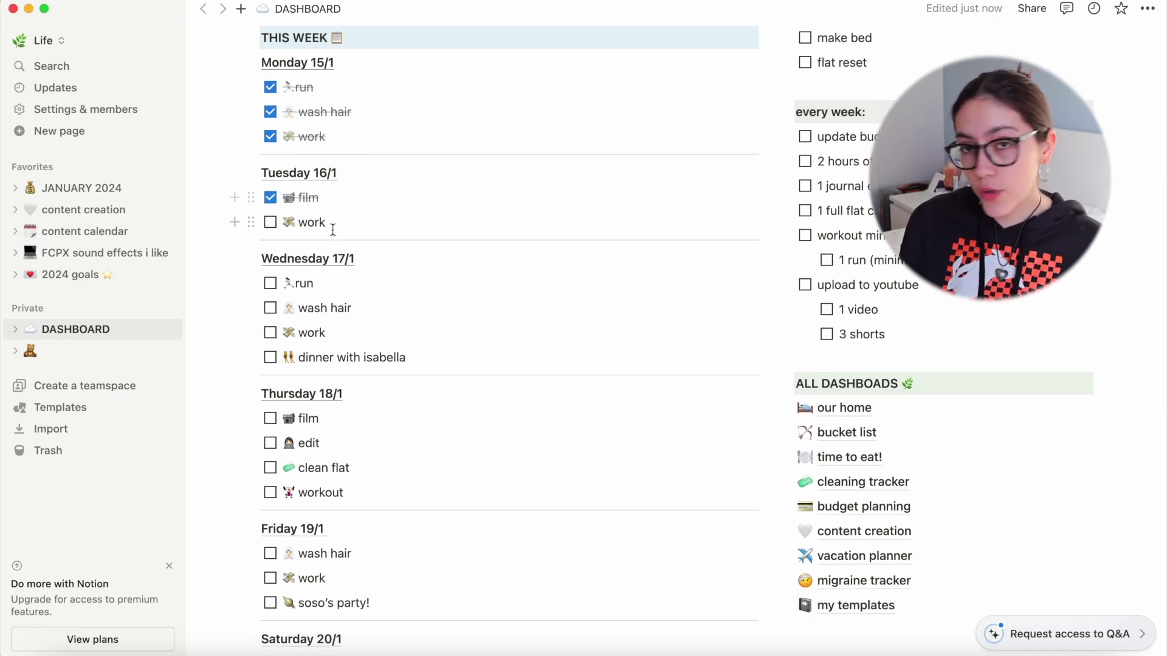
scroll(362, 329, "up", 5)
scroll(361, 322, "down", 1)
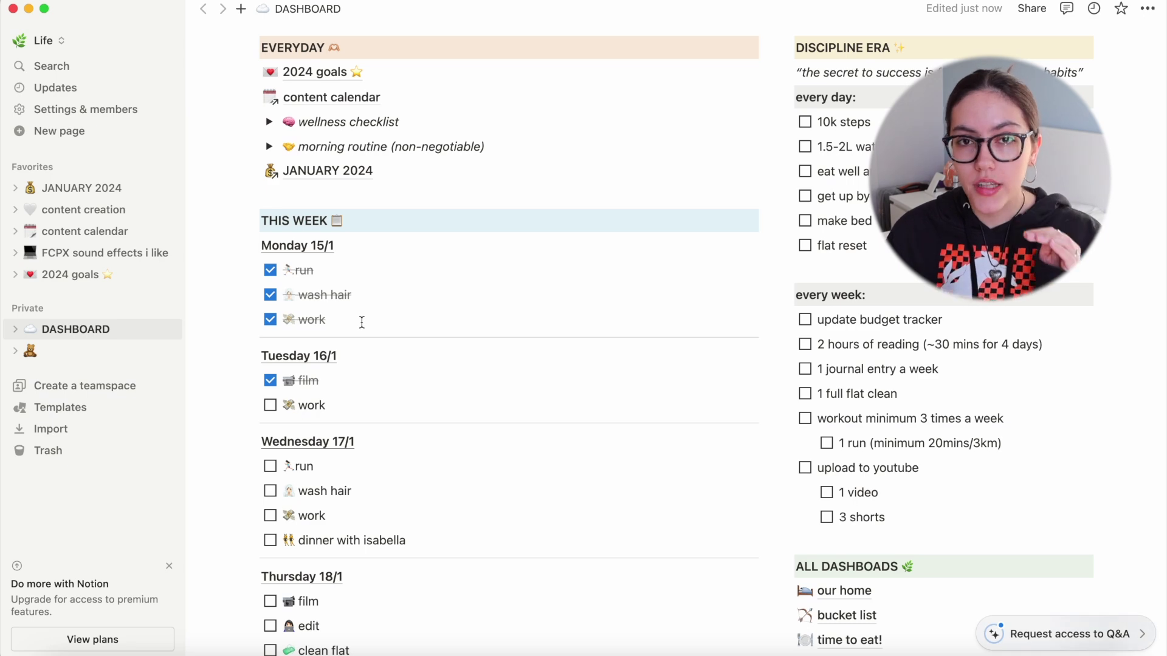
scroll(361, 322, "down", 15)
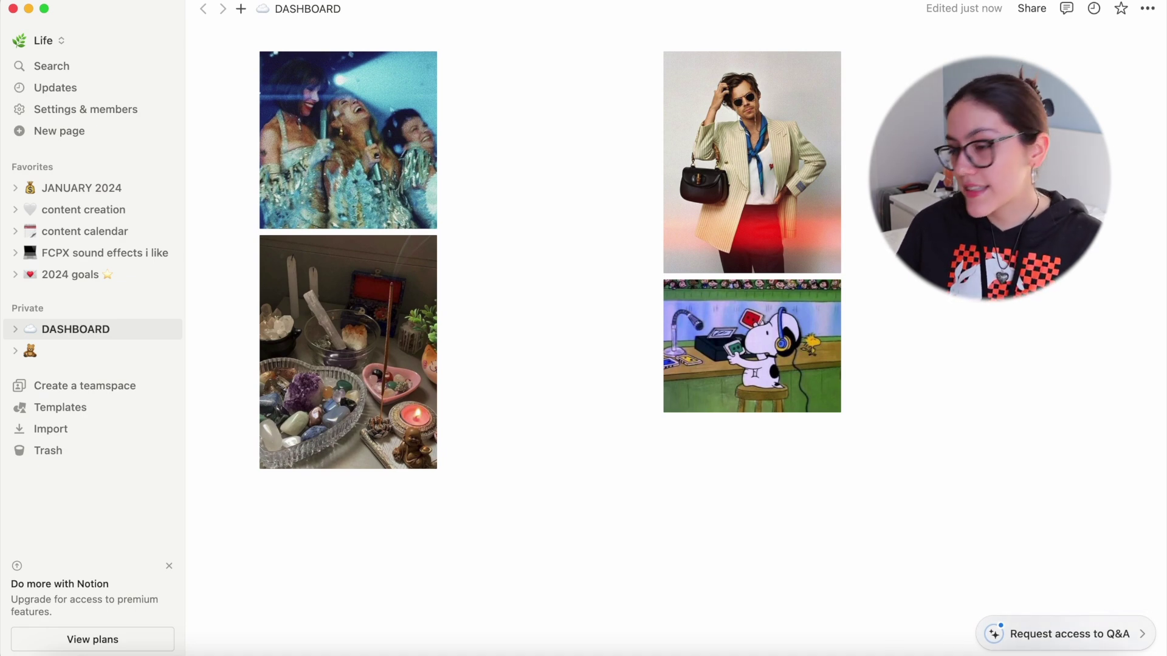
Step: Scroll back up from the image gallery to the DASHBOARD banner and title
scroll(750, 289, "up", 15)
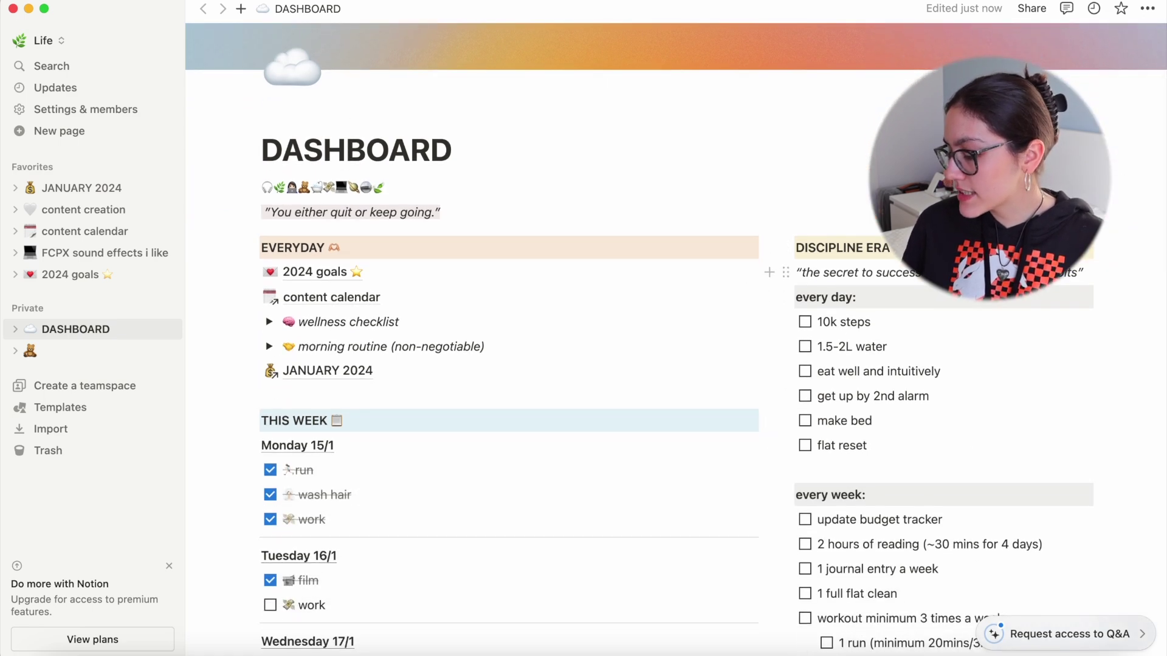
Step: Scroll down to the THIS WEEK daily checklists and DISCIPLINE ERA habit lists
scroll(767, 268, "down", 5)
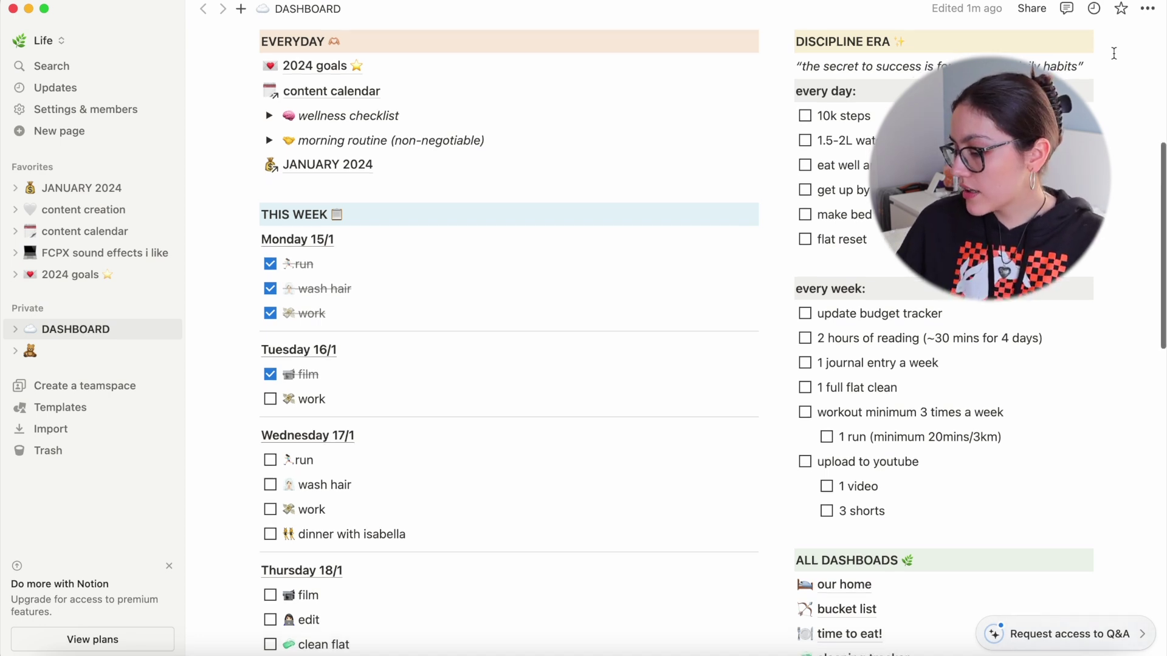
Step: Scroll the DASHBOARD down to the ALL DASHBOARDS list containing the our home link
scroll(1114, 54, "down", 2)
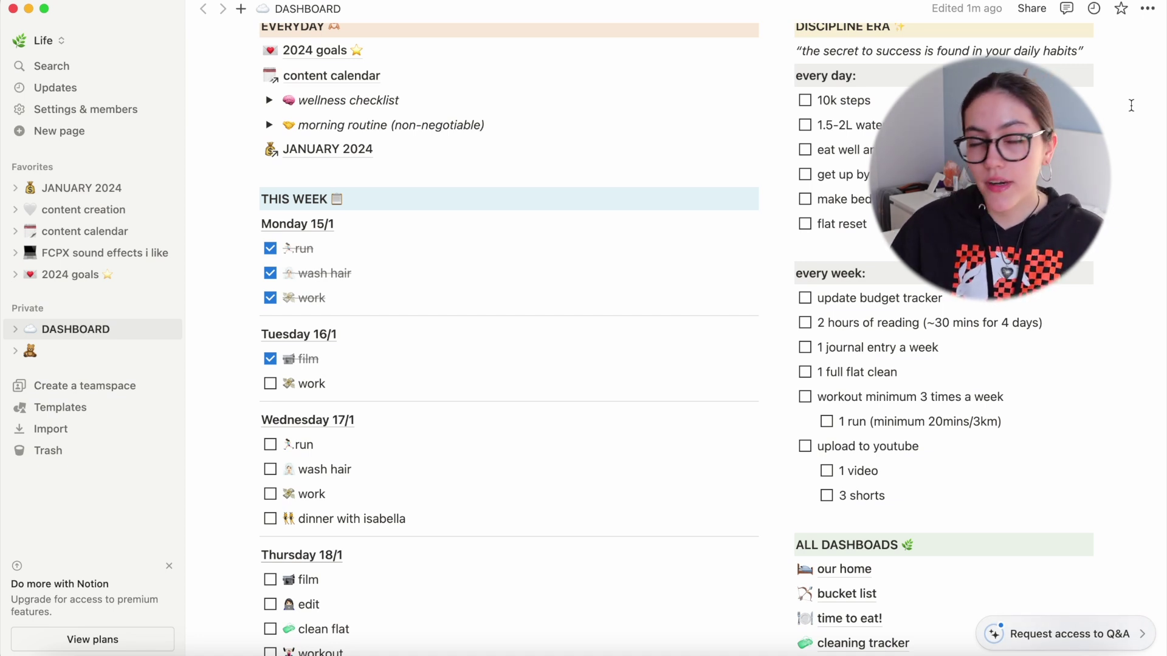
scroll(1131, 197, "up", 1)
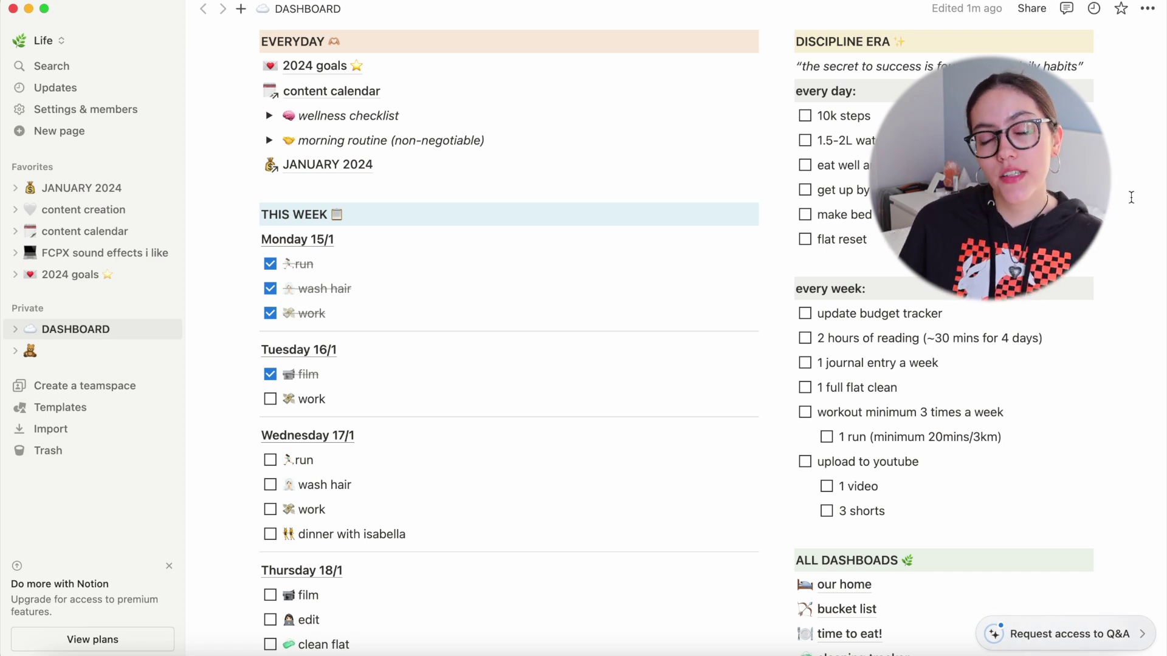
scroll(1131, 197, "down", 1)
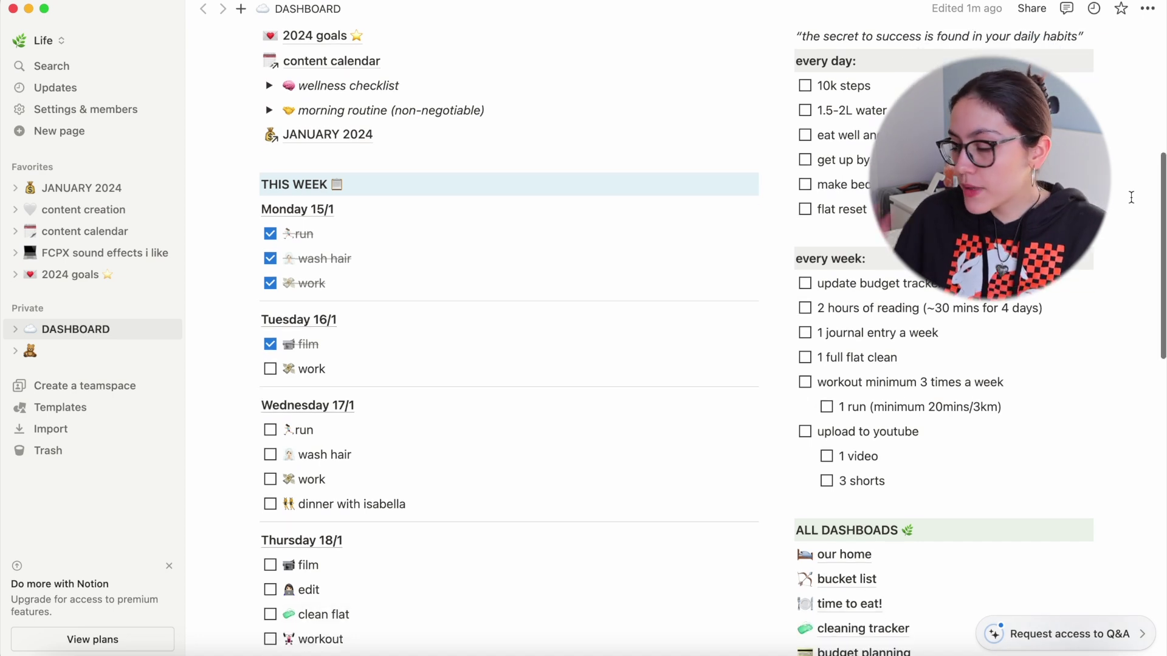
scroll(1131, 197, "up", 1)
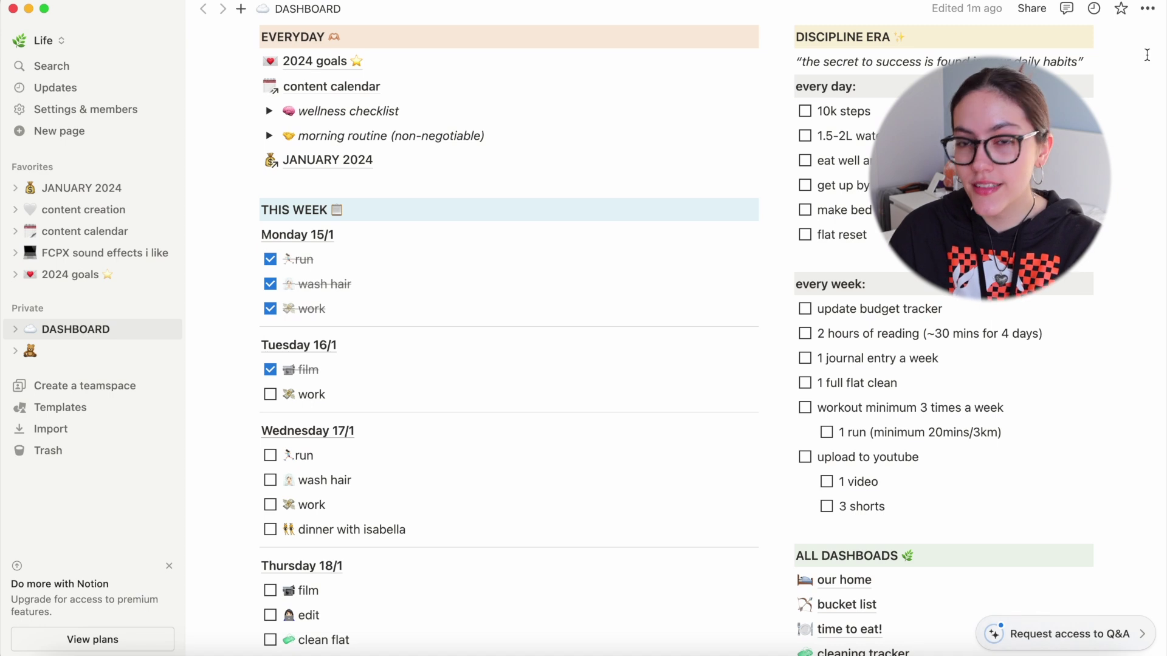
scroll(1146, 54, "down", 10)
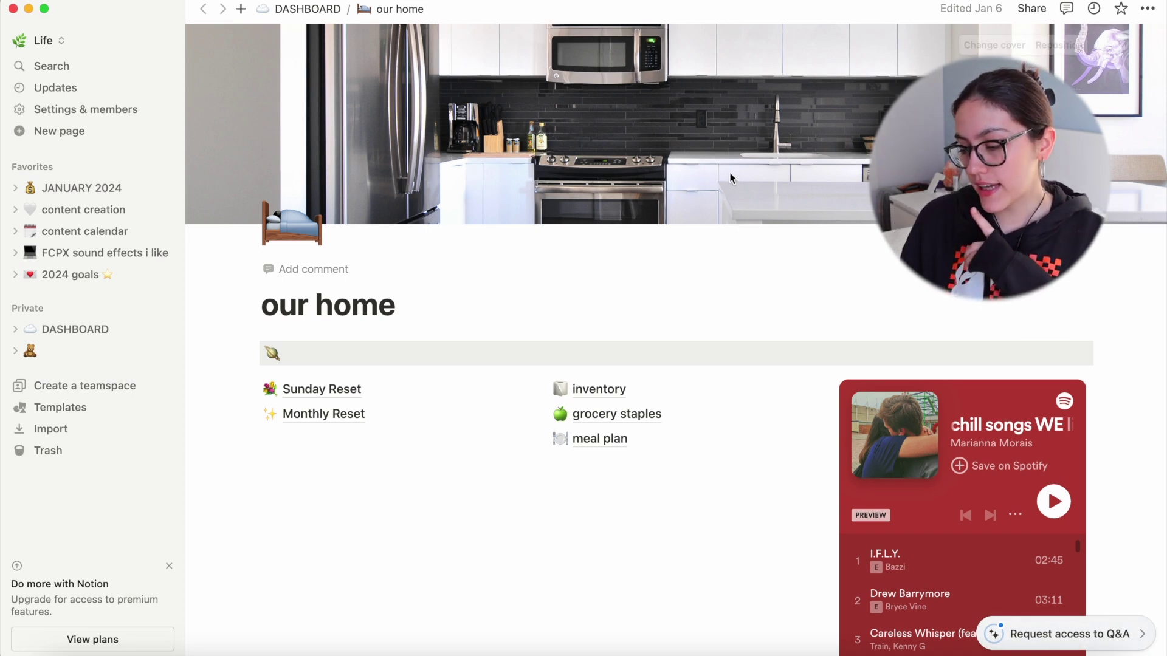
Step: Go back to DASHBOARD with Cmd+[ and scroll to the Wednesday–Sunday checklists
key("super+bracketleft")
scroll(357, 313, "down", 4)
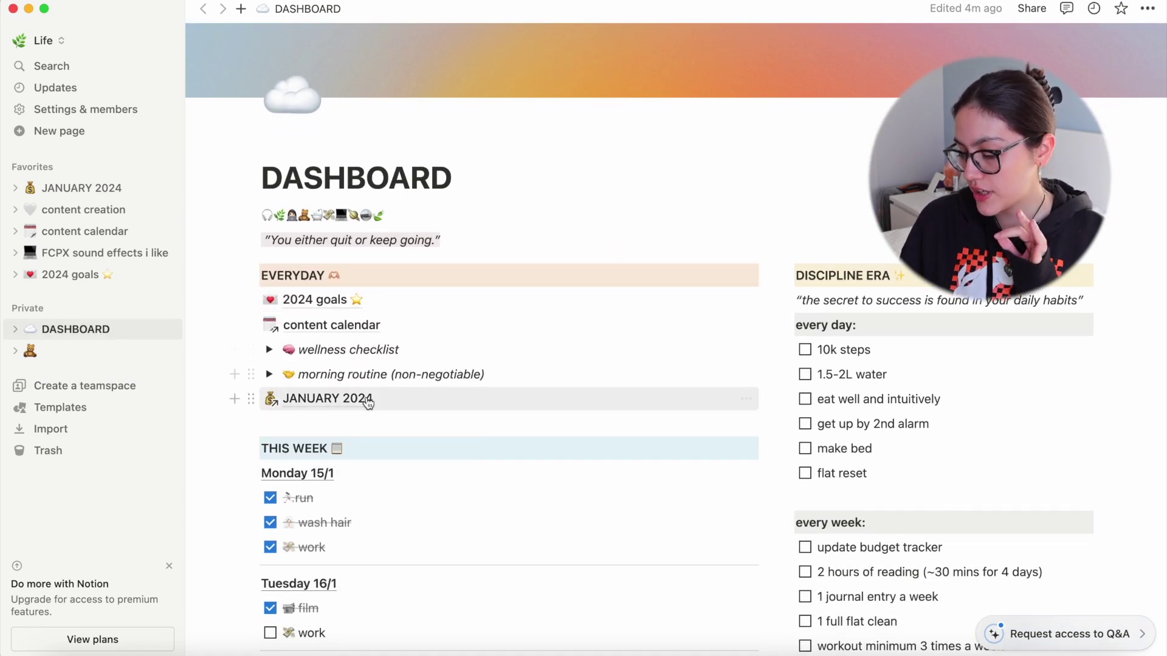
scroll(391, 445, "down", 10)
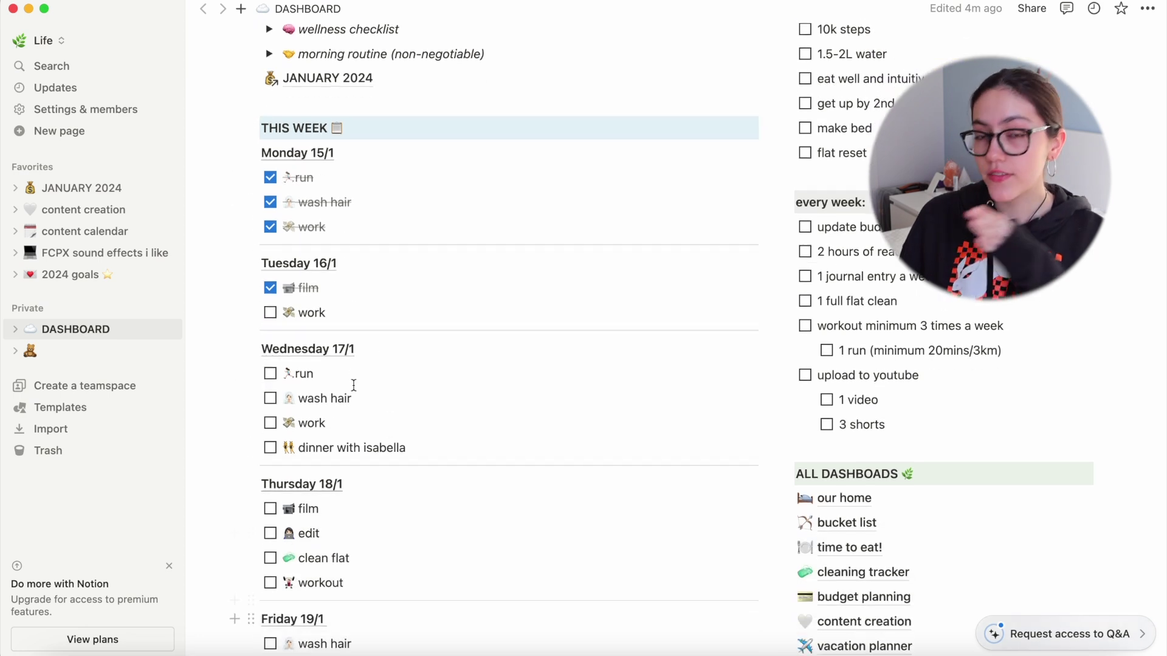
scroll(351, 375, "up", 3)
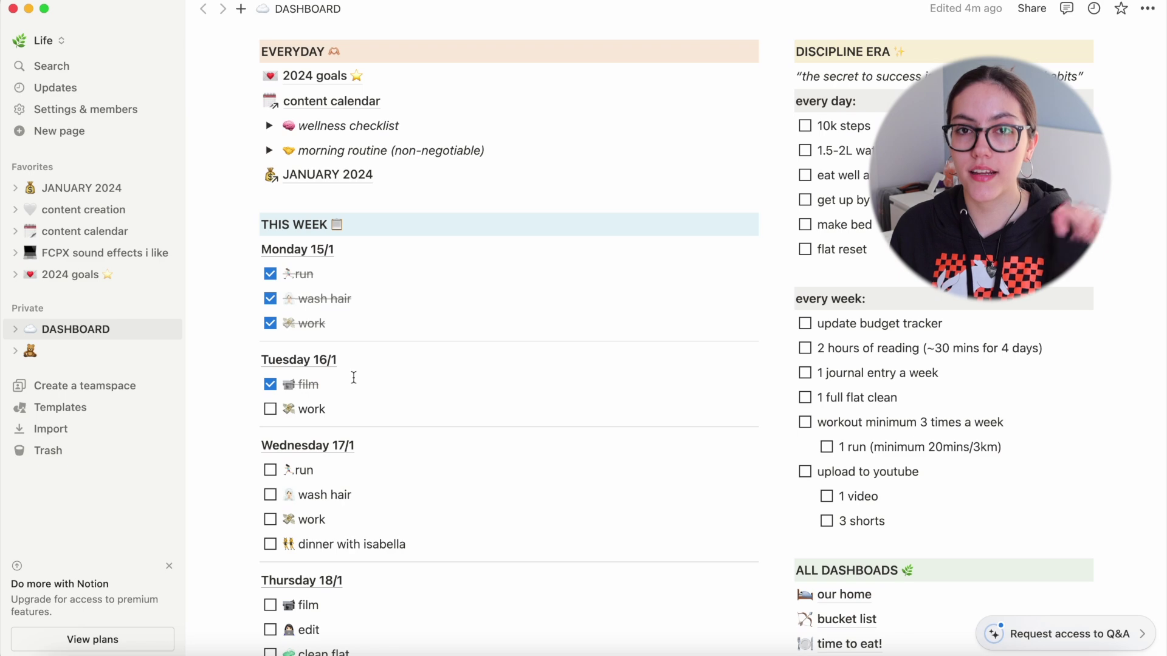
scroll(668, 364, "down", 17)
scroll(872, 312, "up", 6)
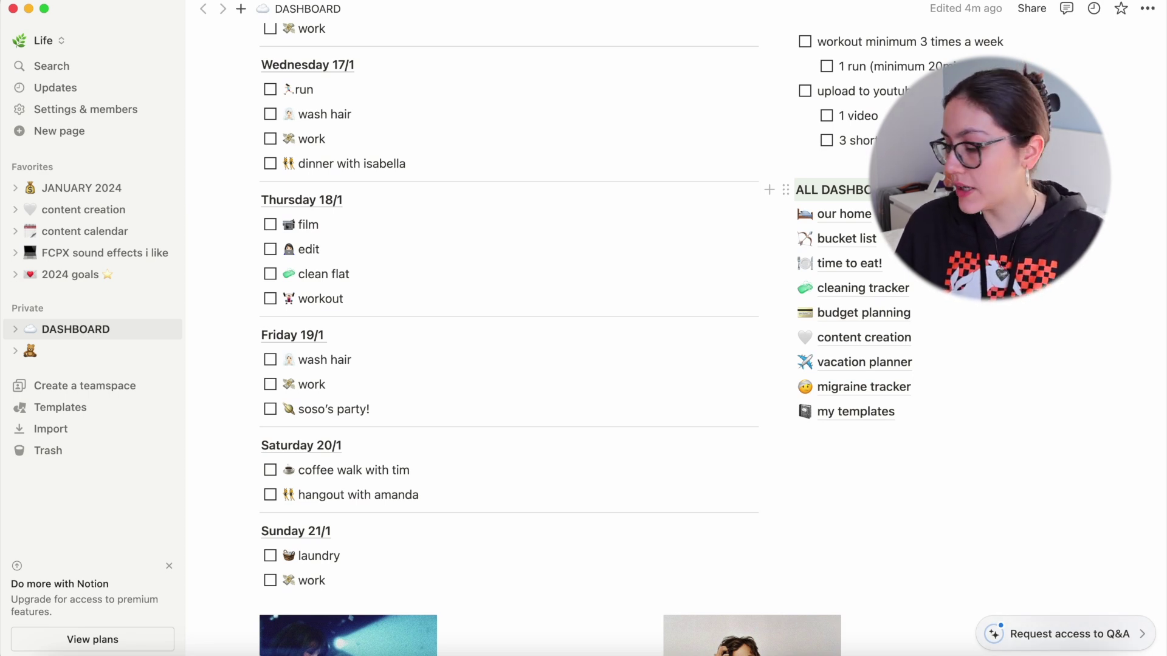
Step: Open our home, view its Sunday Reset checklist, then return via the our home breadcrumb
left_click(844, 214)
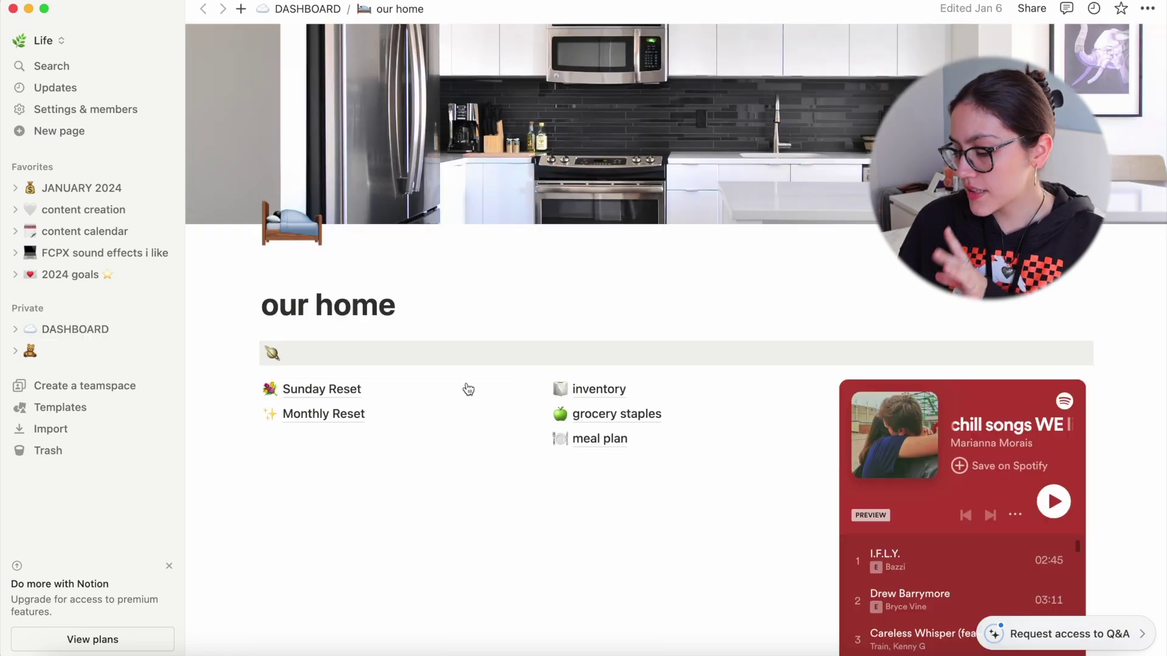
left_click(377, 392)
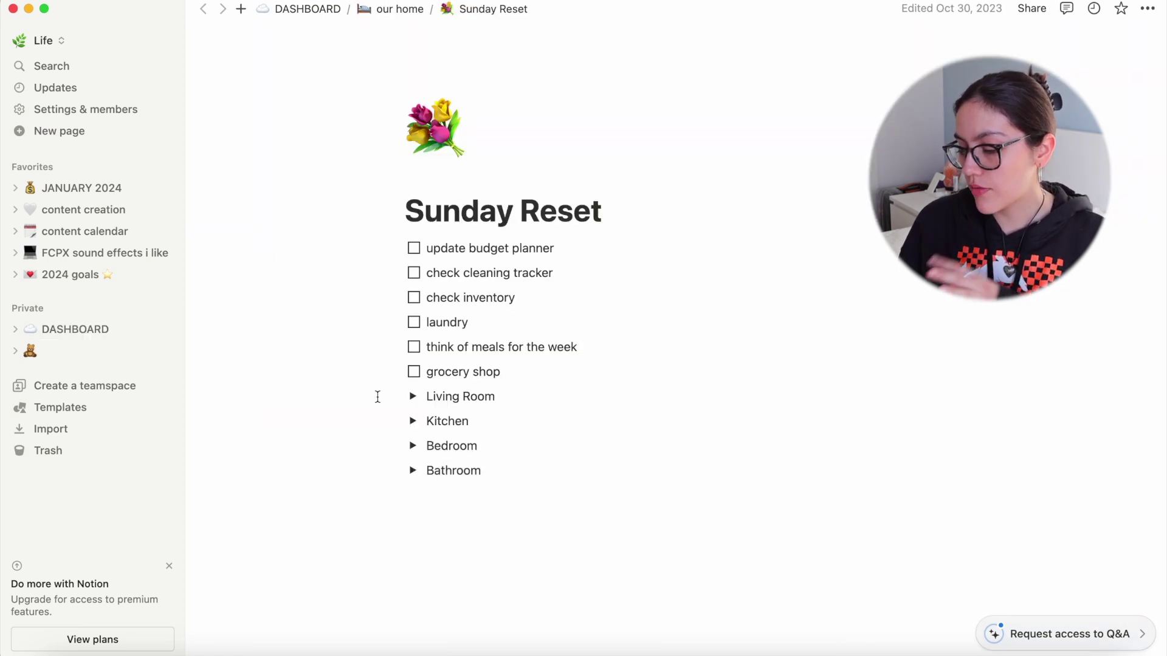
left_click(387, 9)
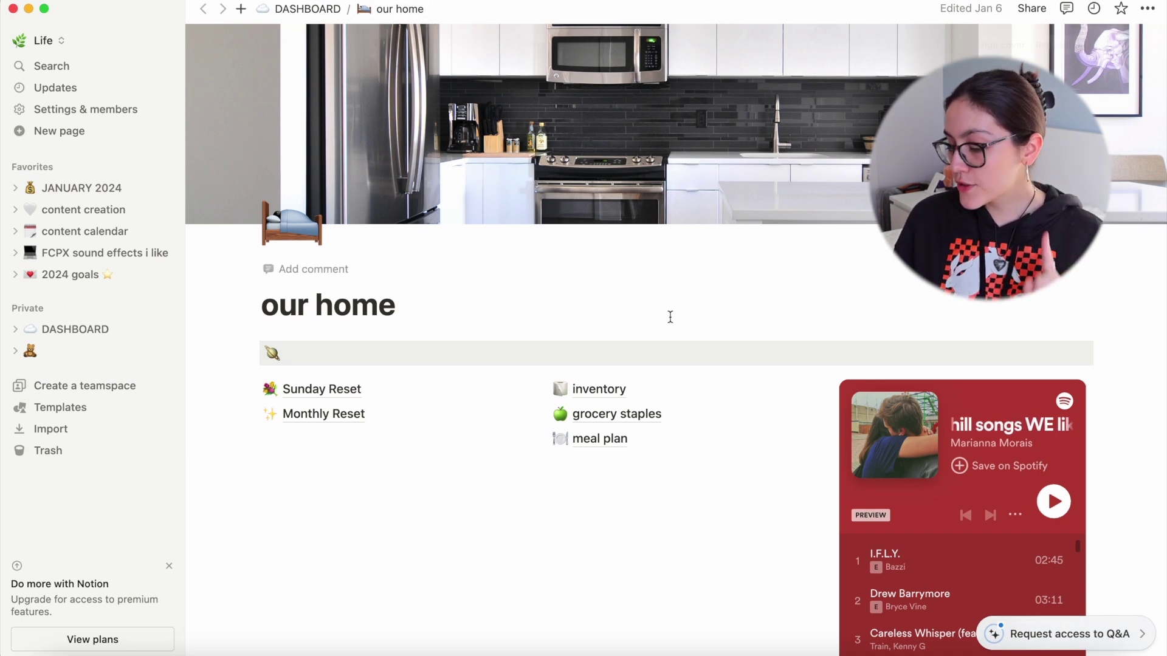
mouse_move(623, 394)
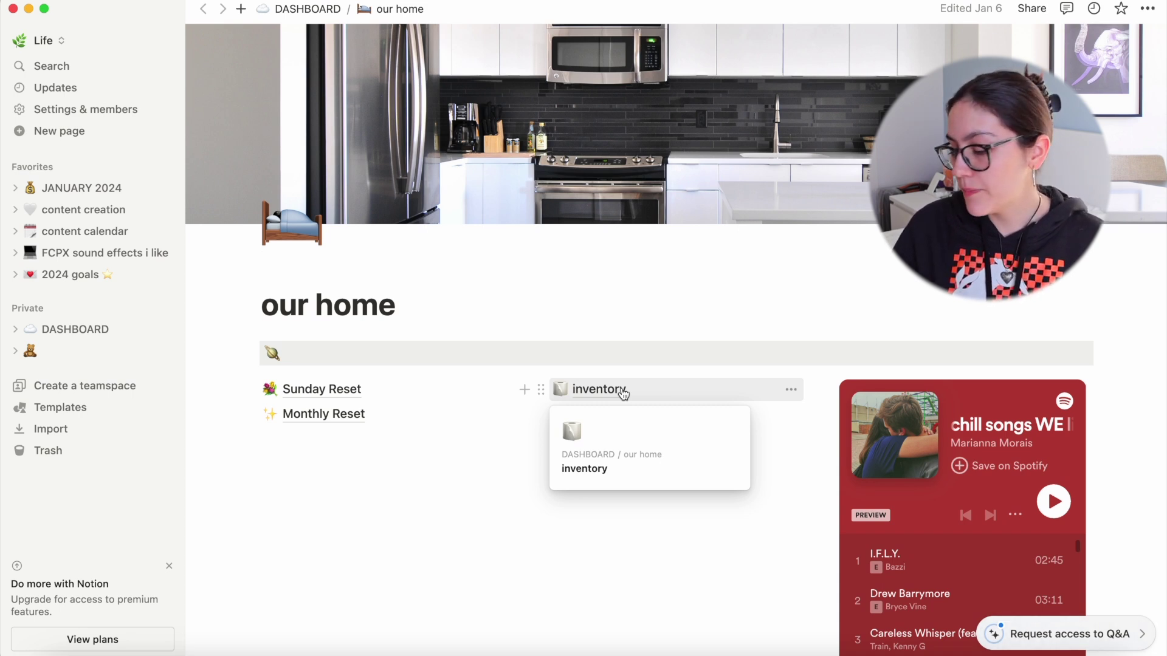
left_click(623, 393)
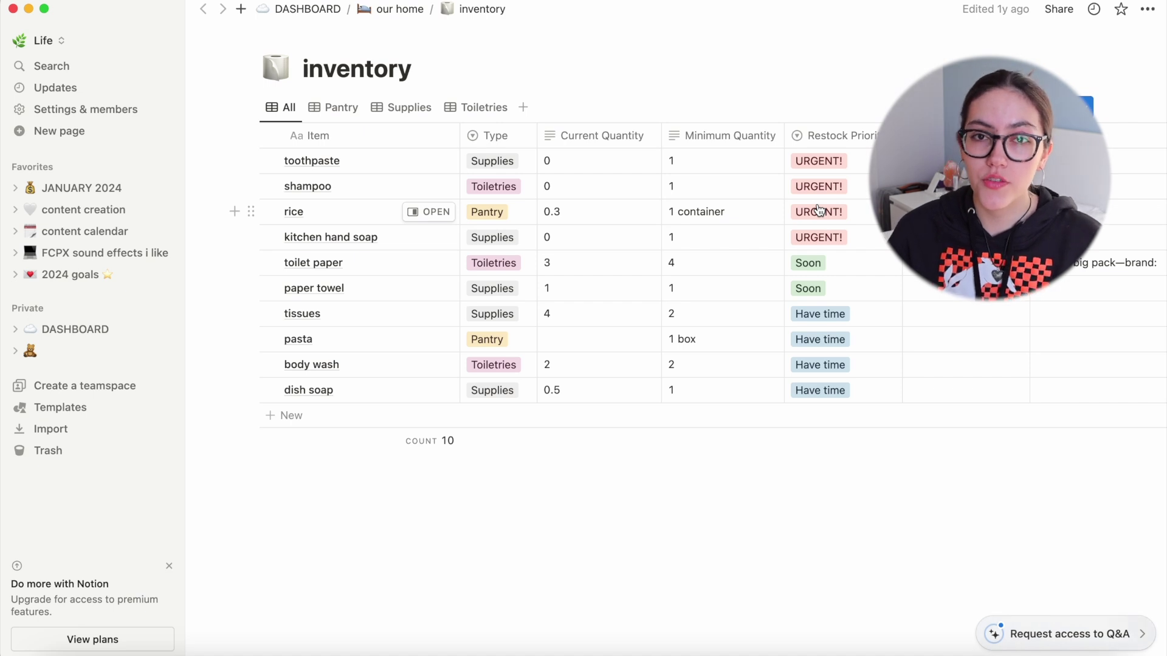
left_click(398, 9)
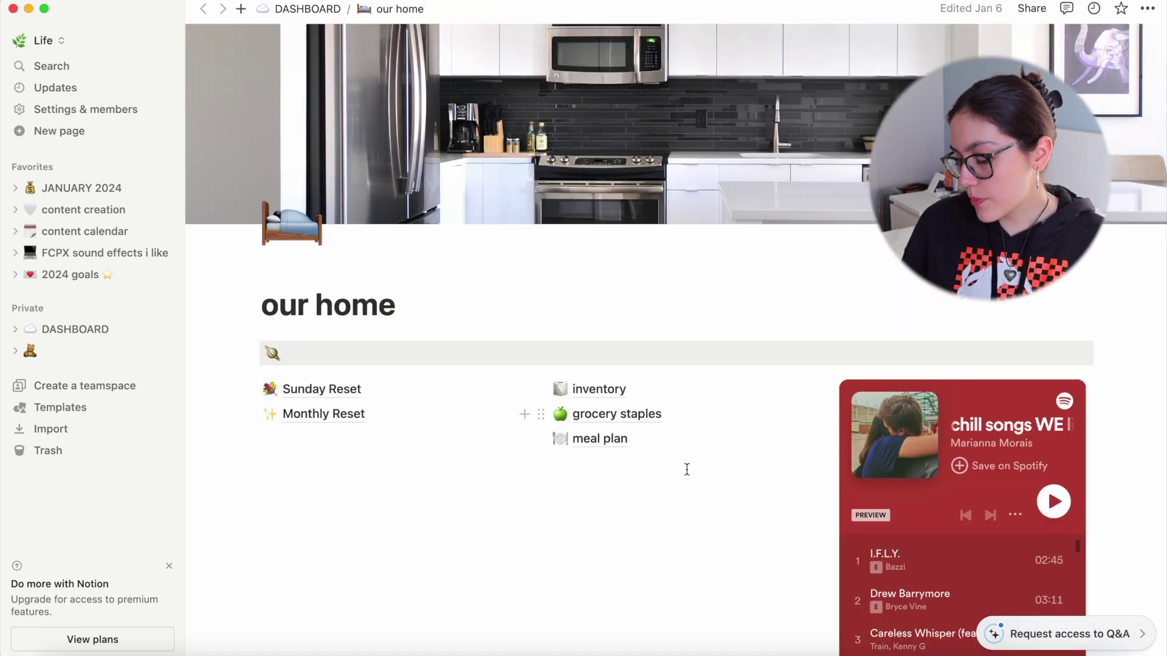
Step: View grocery staples, return to DASHBOARD, then open the bucket list and go back
left_click(626, 414)
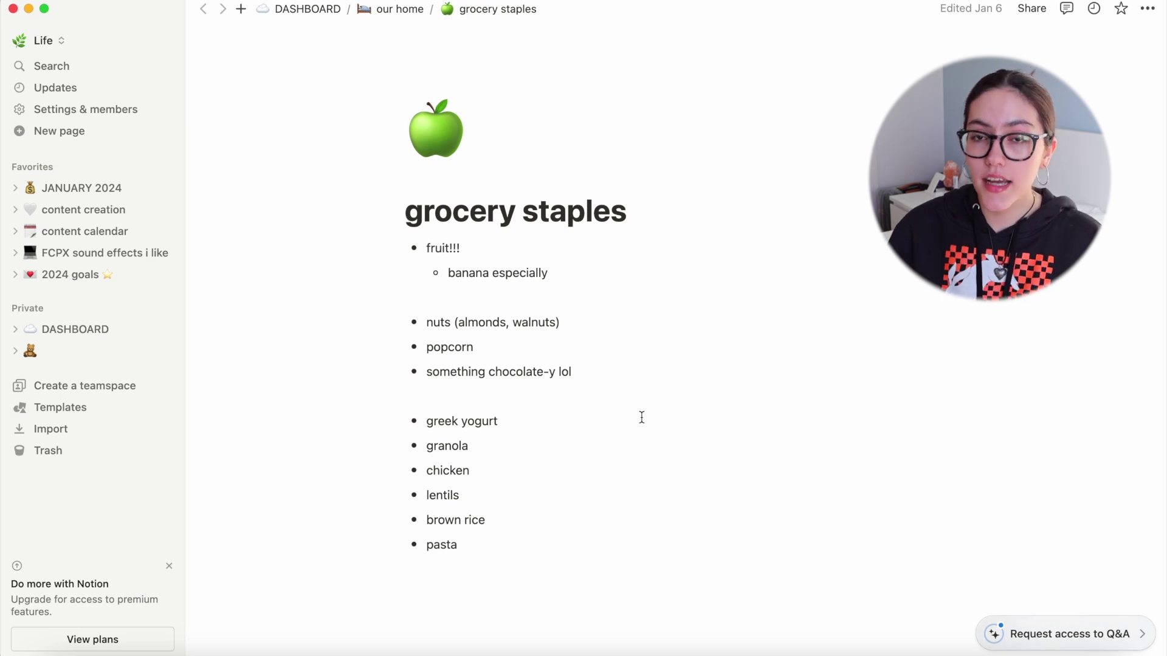
key("super+bracketleft")
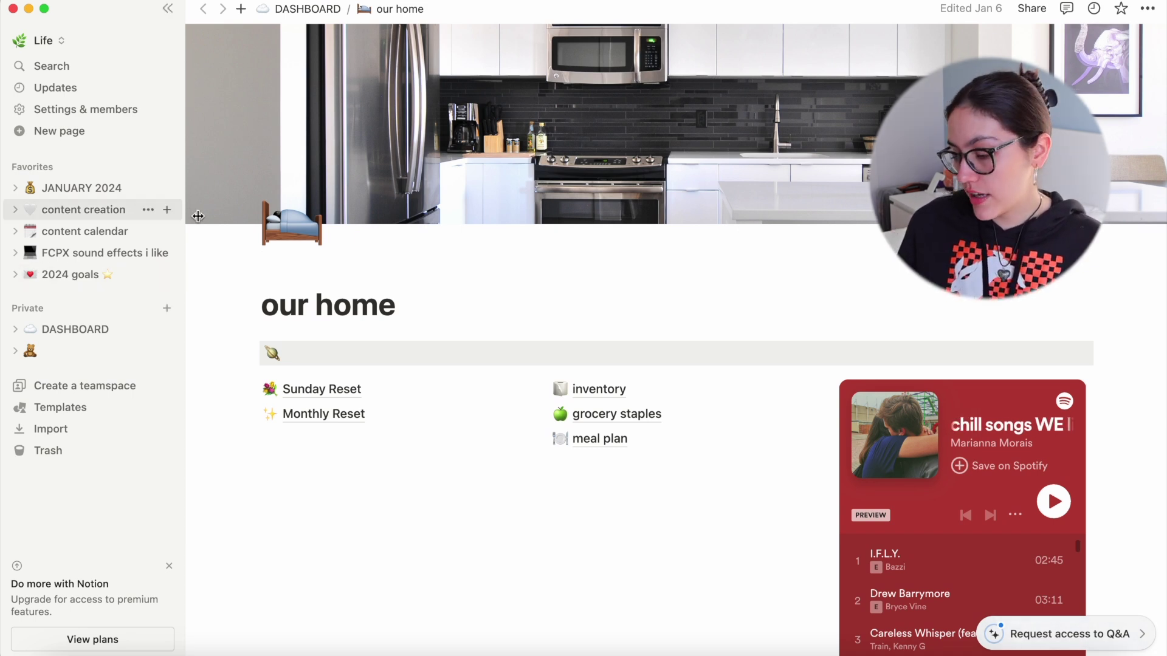
left_click(308, 9)
scroll(790, 255, "down", 10)
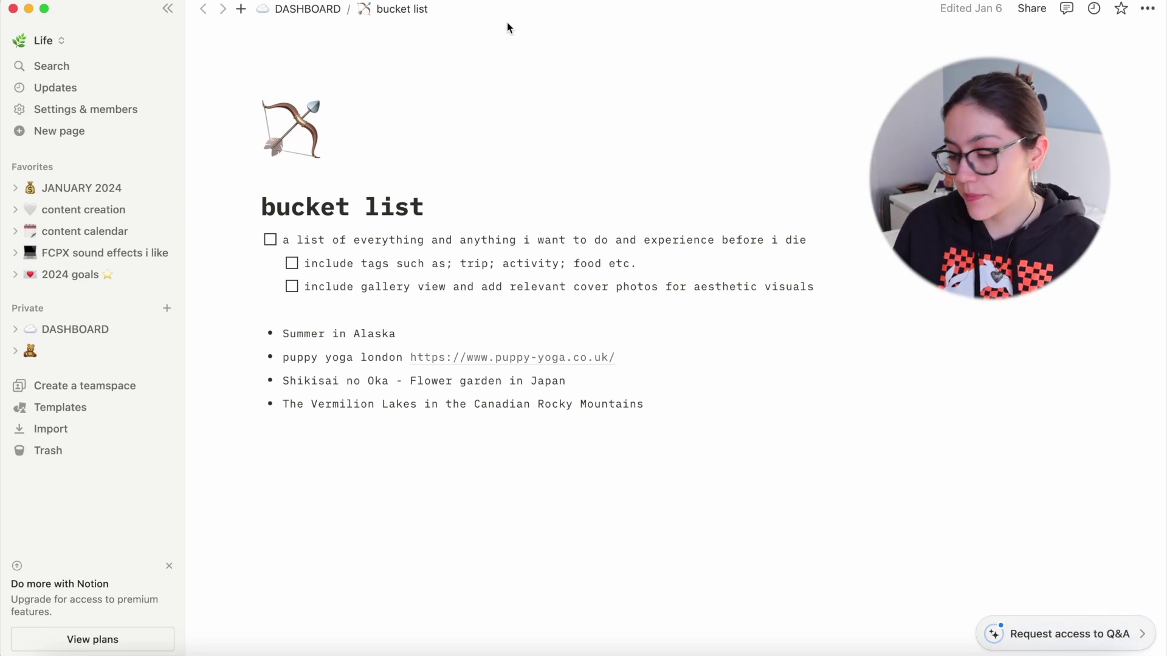
key("super+bracketleft")
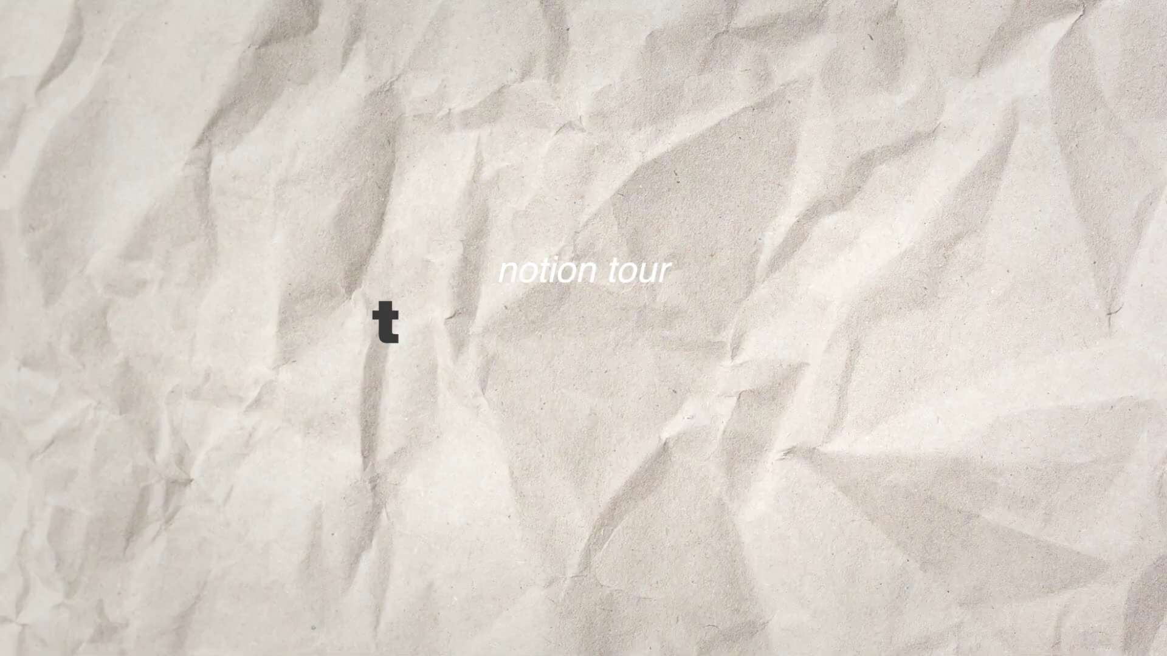